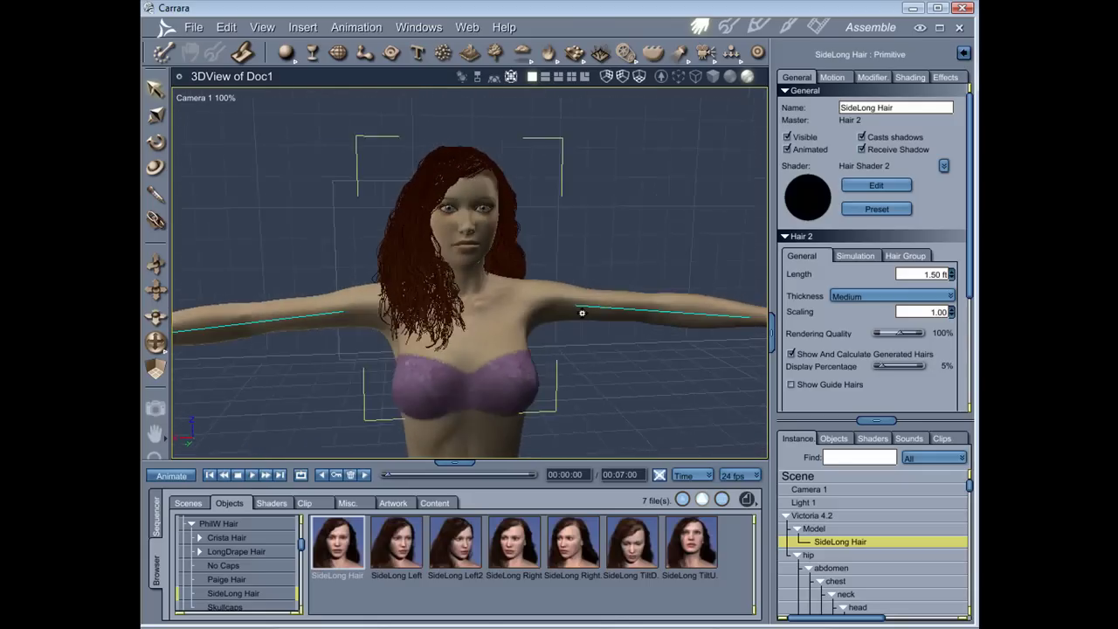
- Rotate the figure's head to turn the face toward one side, testing how the hair follows
left_click(472, 207)
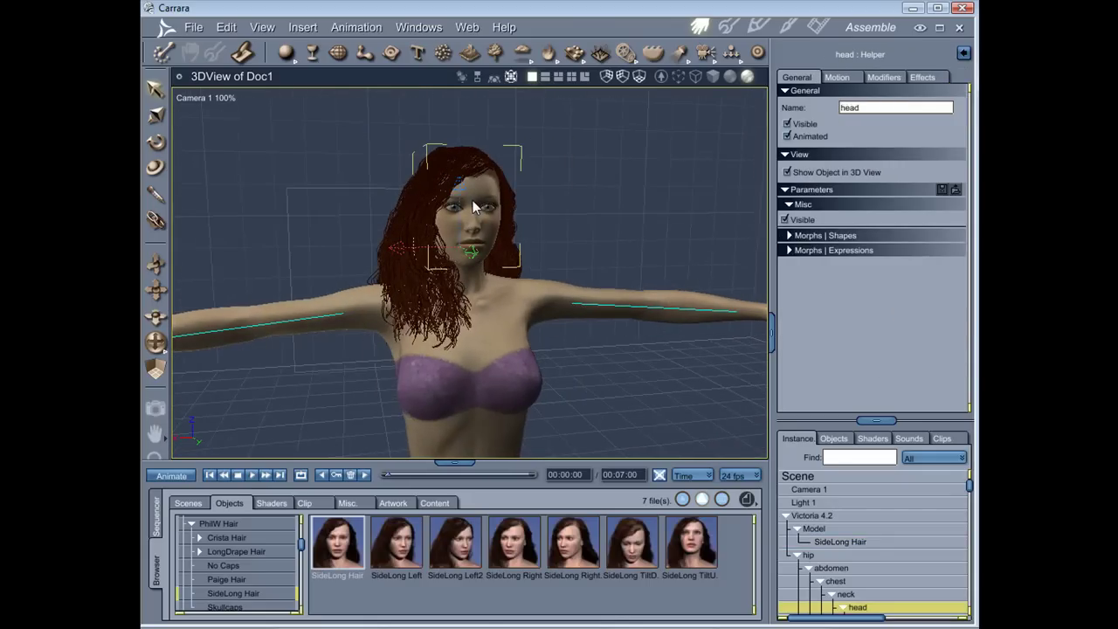
left_click(156, 145)
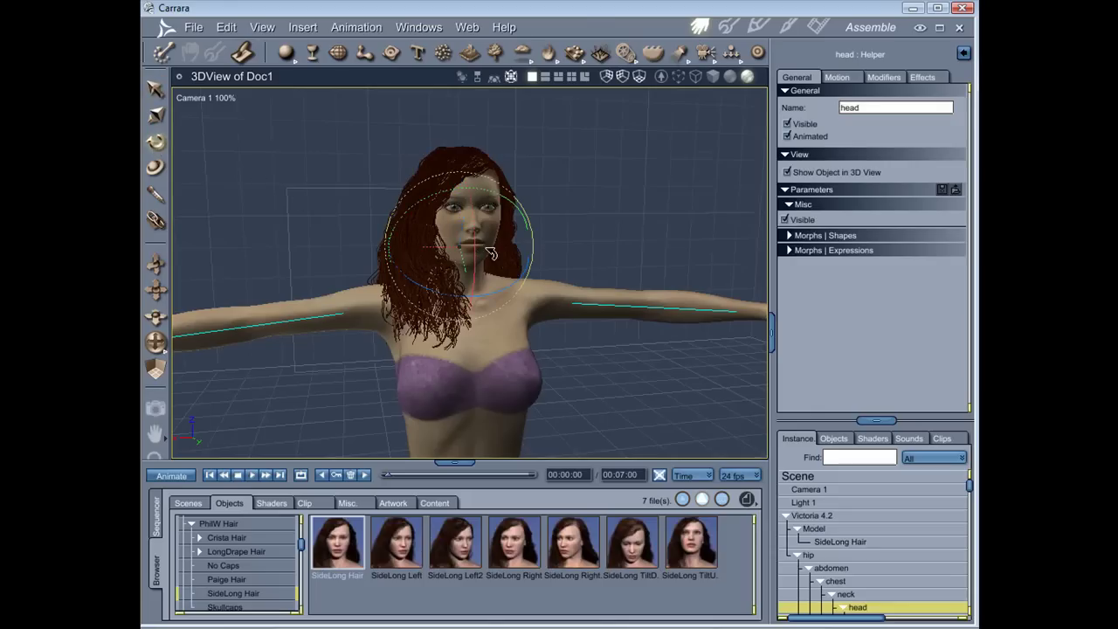
left_click_drag(495, 245, 452, 255)
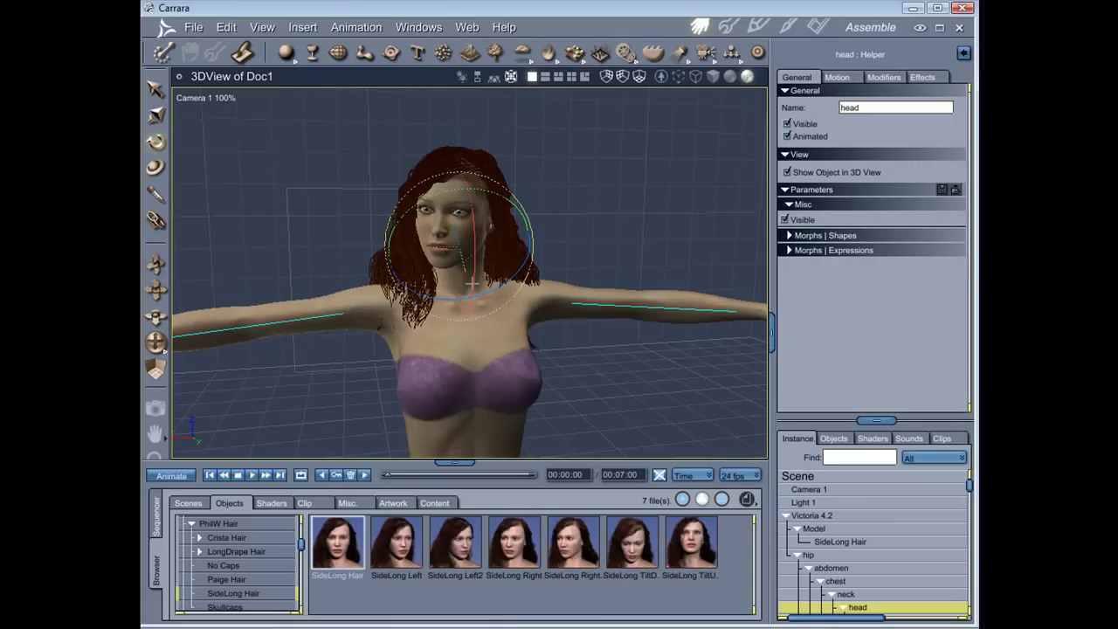
left_click_drag(514, 302, 495, 300)
- Tilt the figure's head forward and sideways, inspect the hair from several angles, and undo the last rotation
middle_click_drag(494, 300, 450, 336)
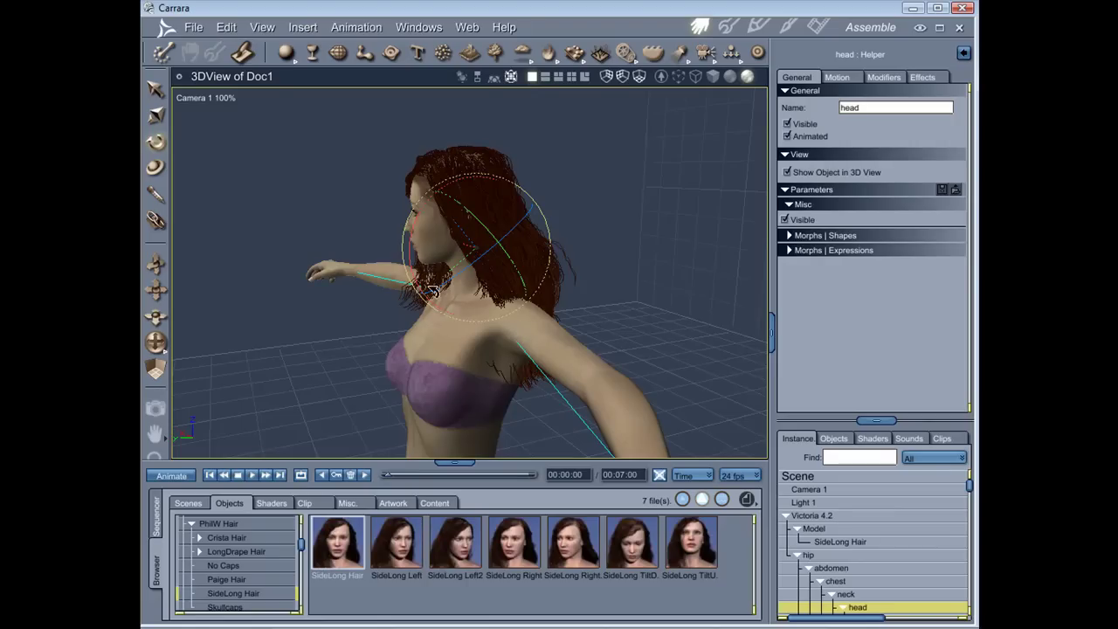
left_click_drag(432, 249, 487, 324)
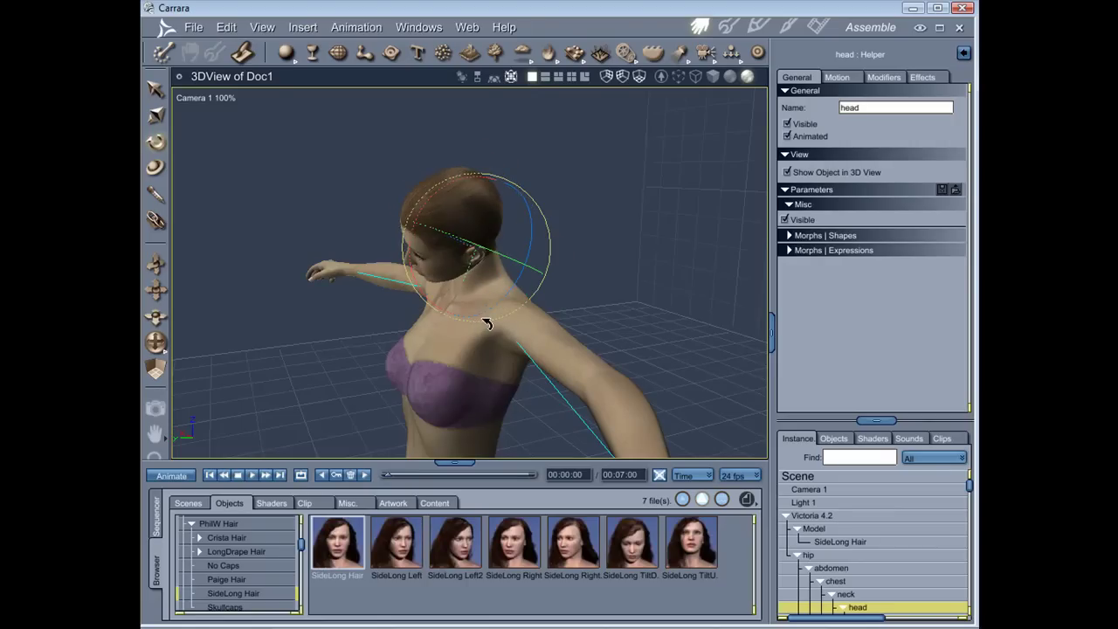
middle_click_drag(482, 317, 422, 282)
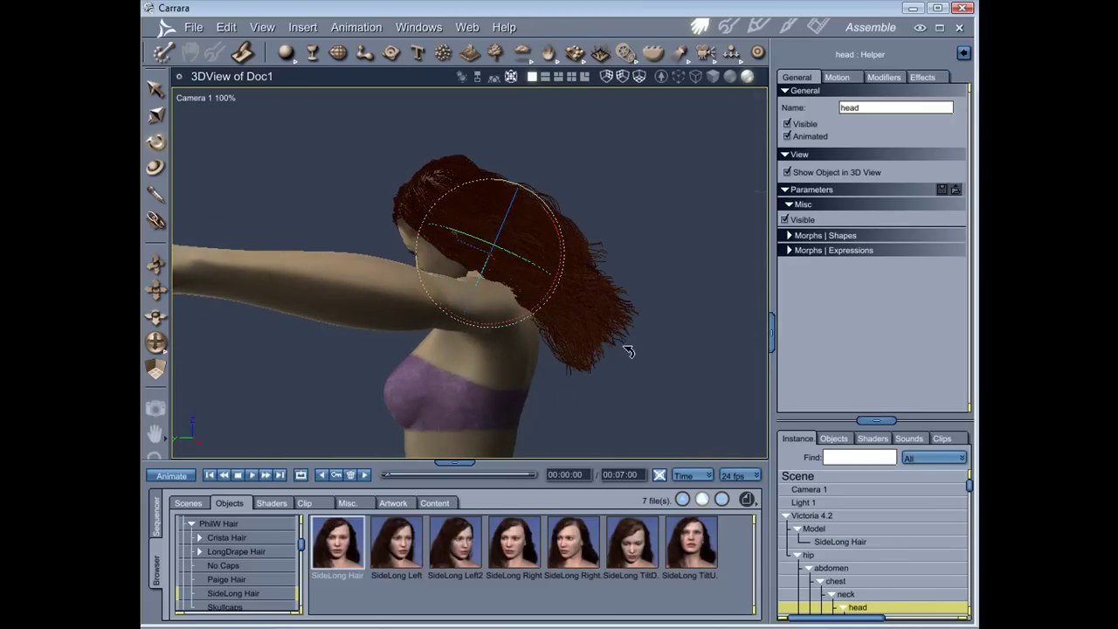
key("ctrl+z")
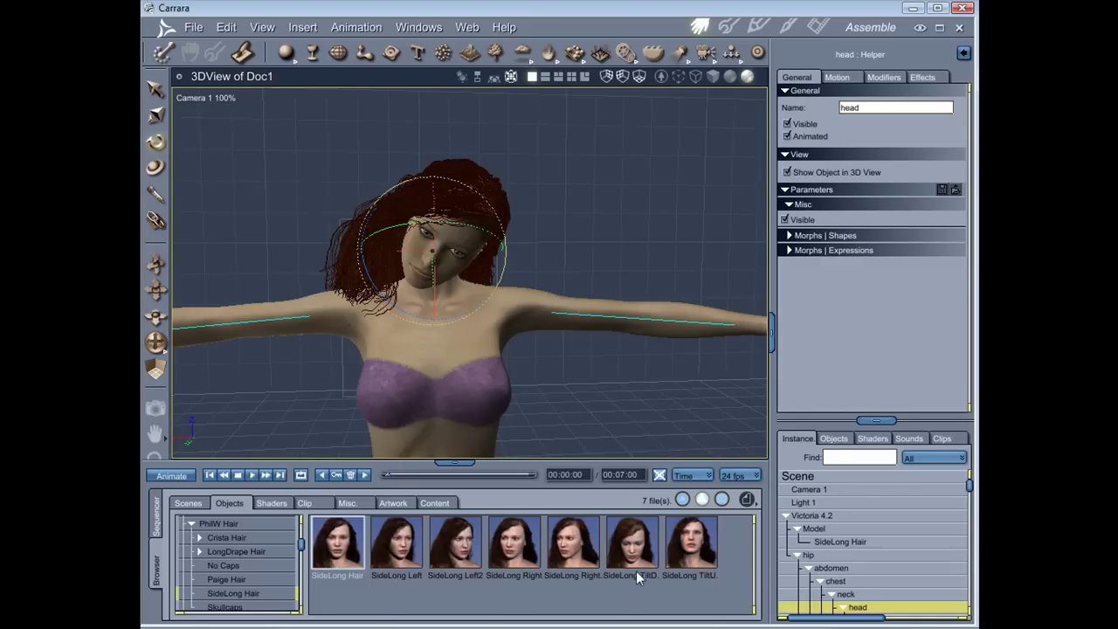
- Delete the SideLong Hair object from the figure's Model and close Doc1 without saving
left_click(839, 543)
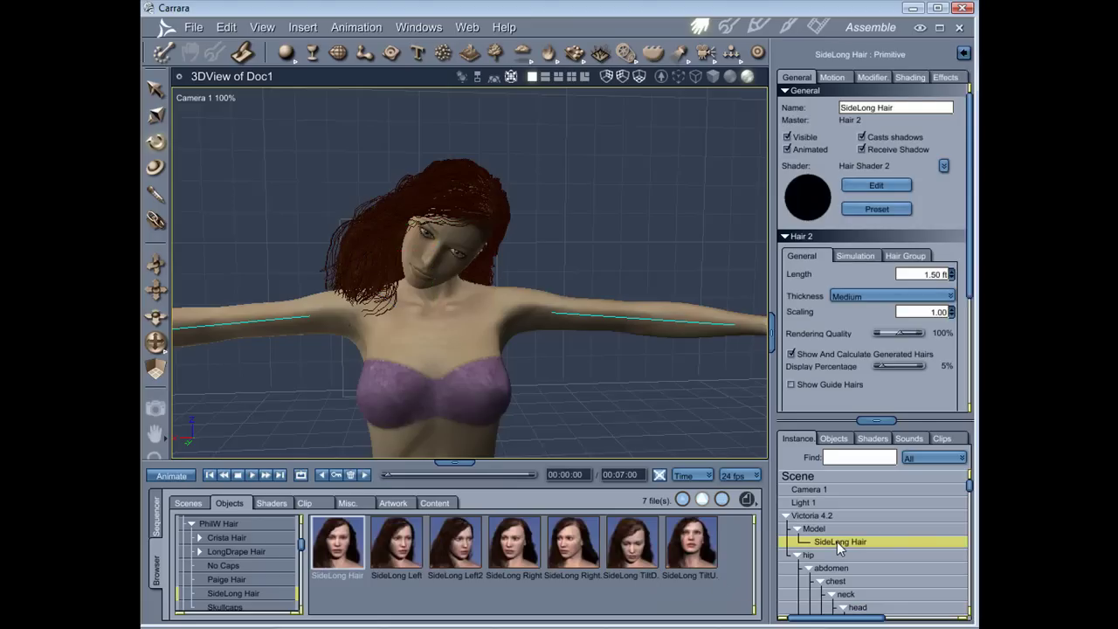
key("Delete")
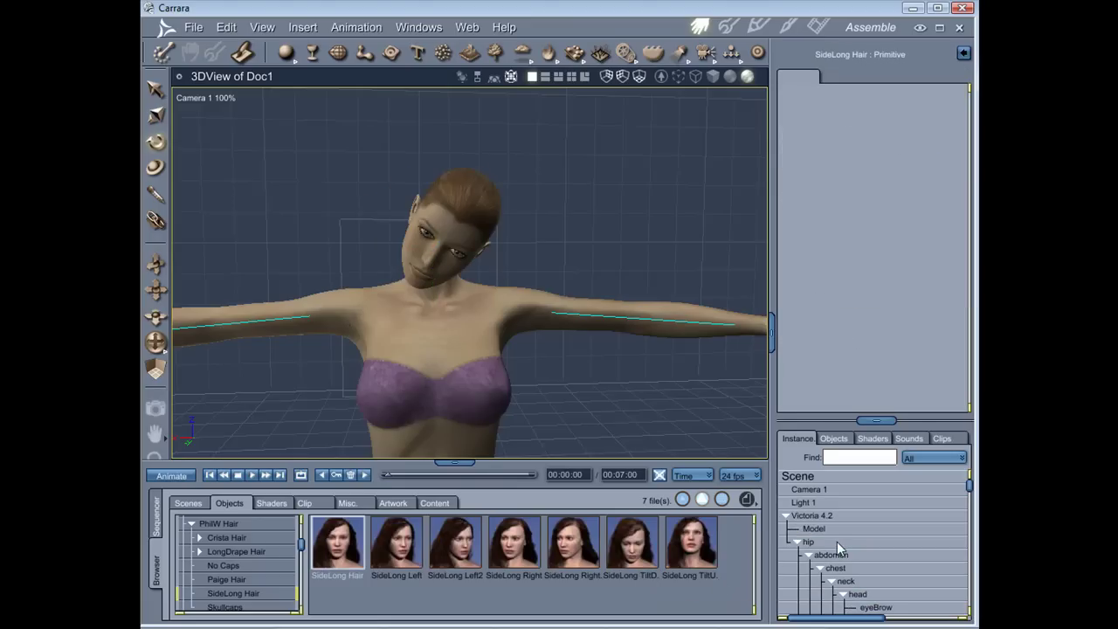
left_click(179, 78)
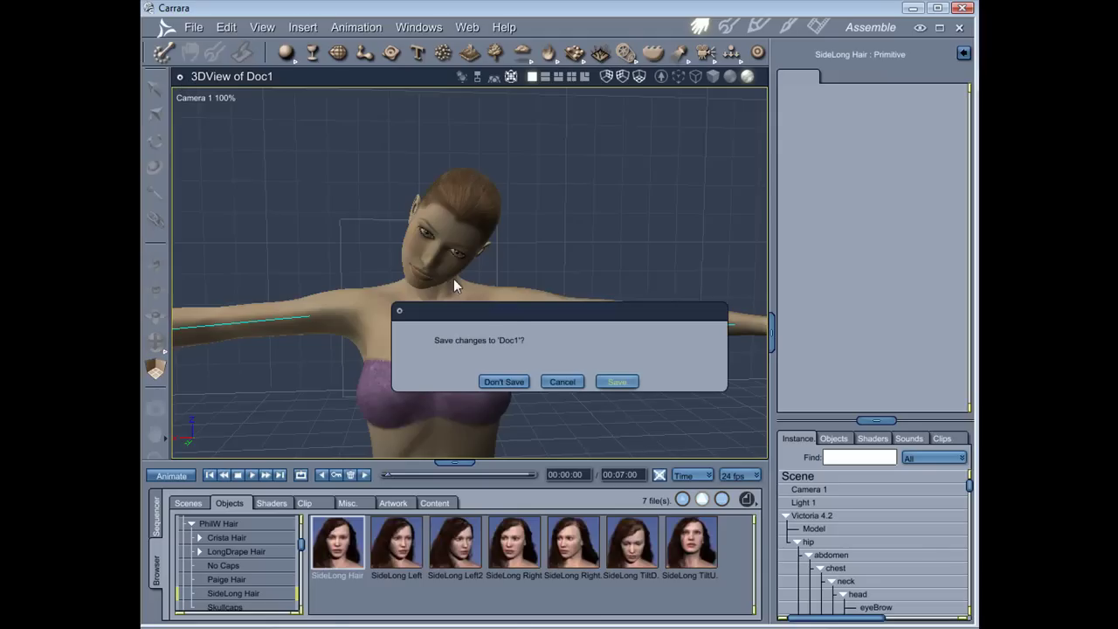
left_click(504, 383)
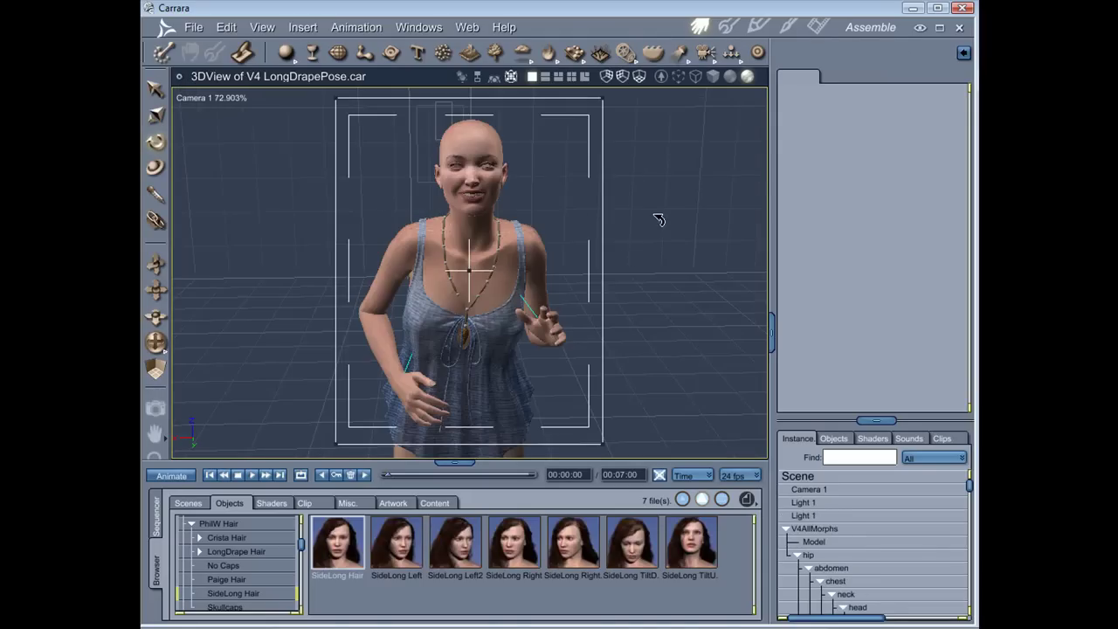
- Add the FaceShield-V4 object from the LongDrape Hair library to the head of V4AllMorphs
left_click(237, 549)
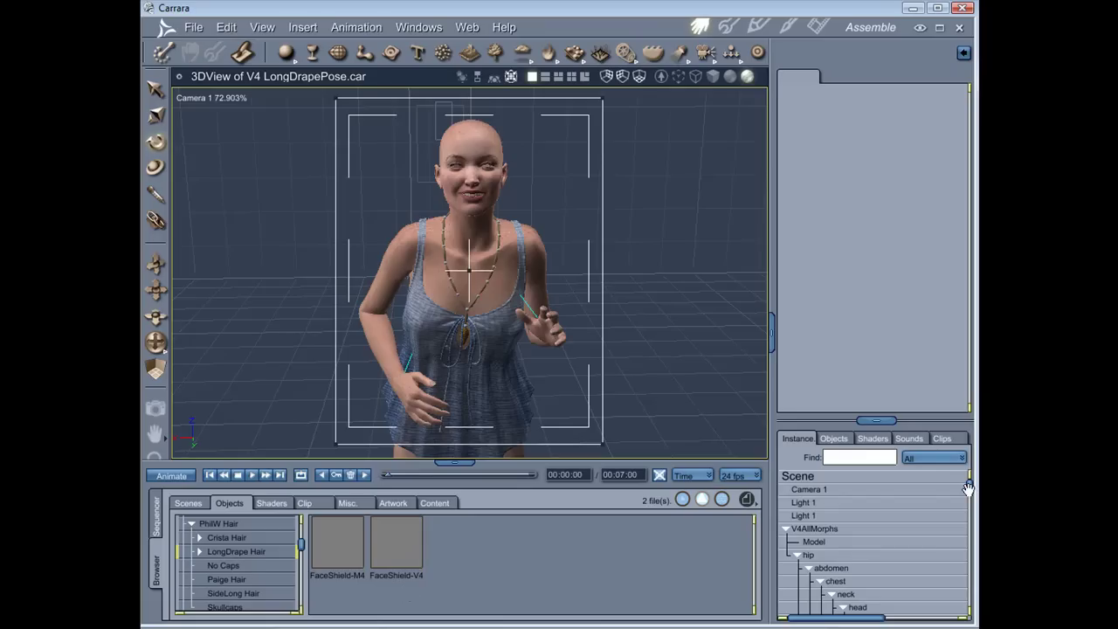
left_click_drag(968, 488, 968, 496)
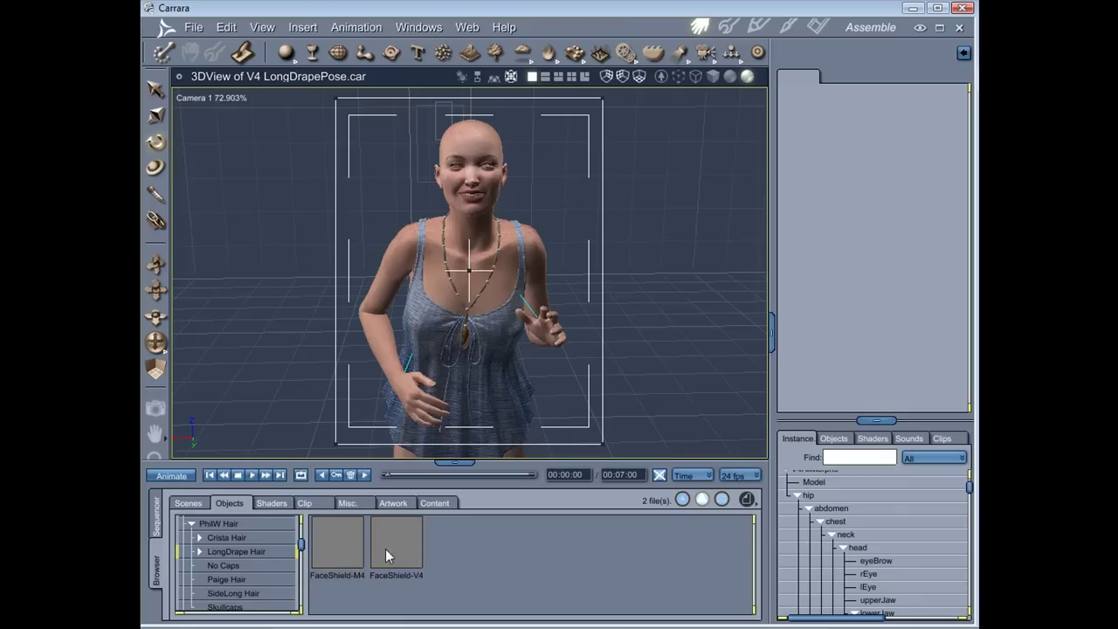
left_click_drag(397, 542, 912, 547)
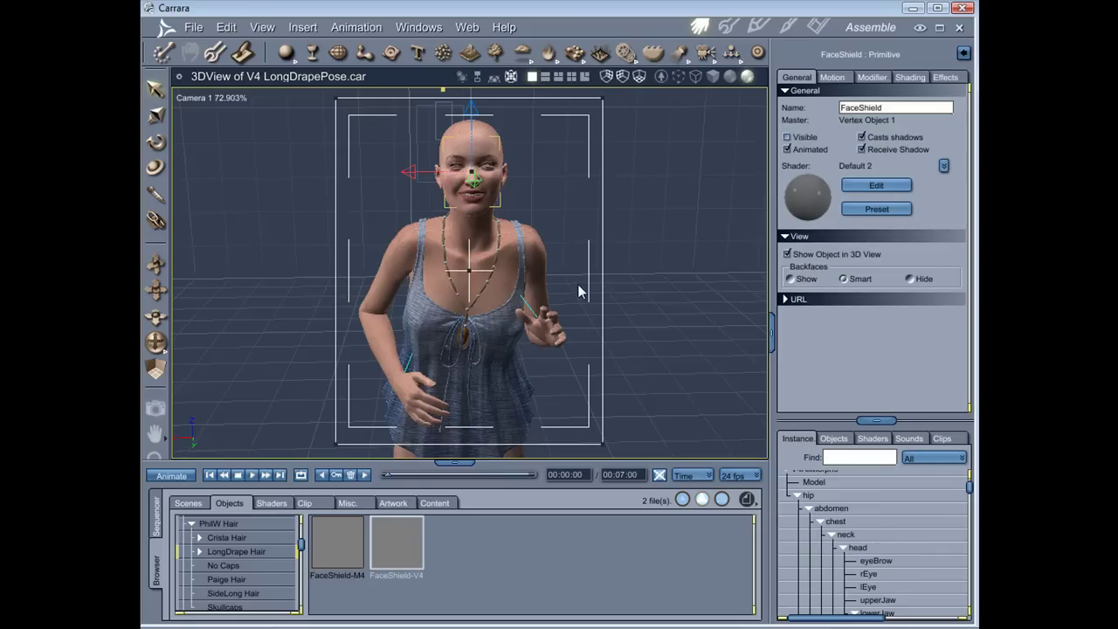
- Show the FaceShield temporarily to inspect how it covers the face, and hide it again
mouse_move(564, 255)
middle_mouse_down()
mouse_move(652, 254)
mouse_move(554, 266)
mouse_move(564, 245)
middle_mouse_up()
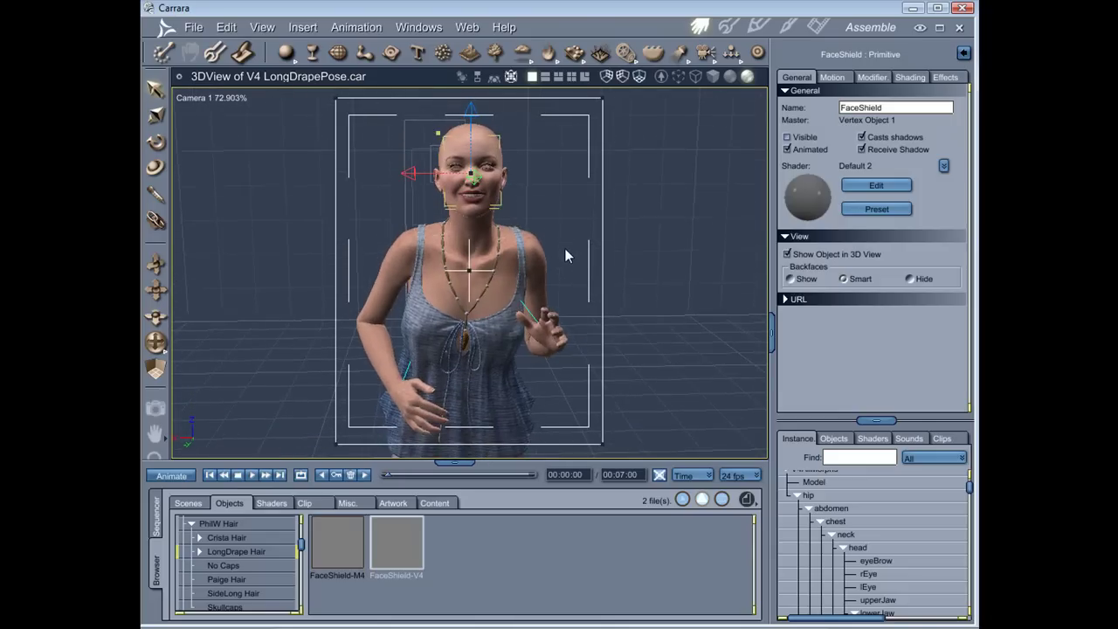
left_click(789, 137)
mouse_move(542, 252)
middle_mouse_down()
mouse_move(646, 242)
mouse_move(536, 262)
middle_mouse_up()
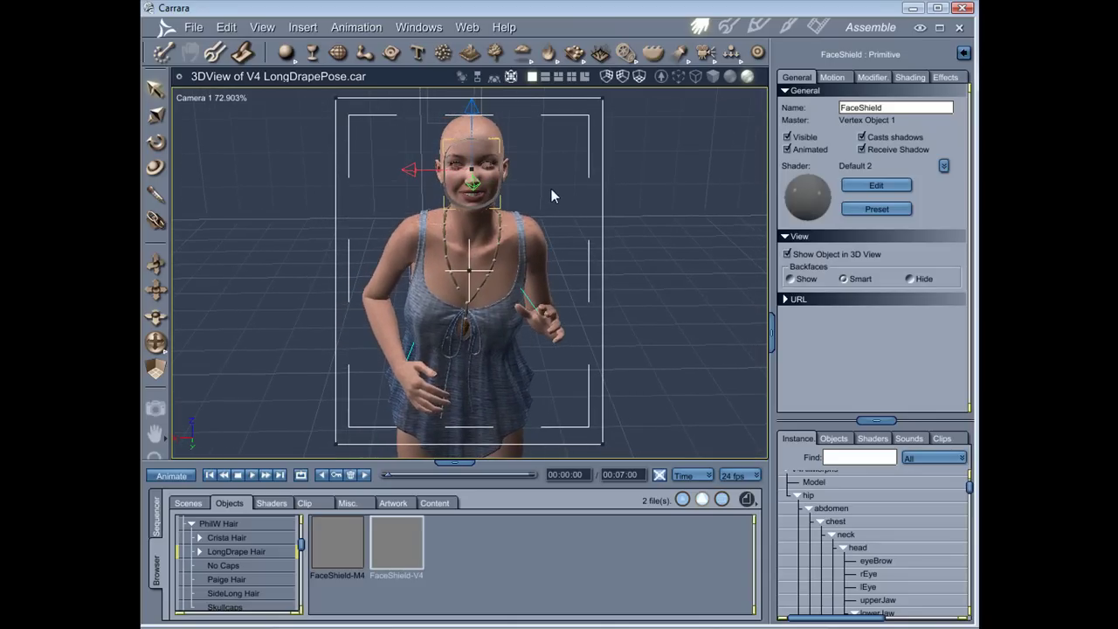
left_click(789, 141)
- Browse the LongDrape Hair length folders and add LongDrape1 from Drape 1.5 Foot to the Model of V4AllMorphs
left_click(200, 552)
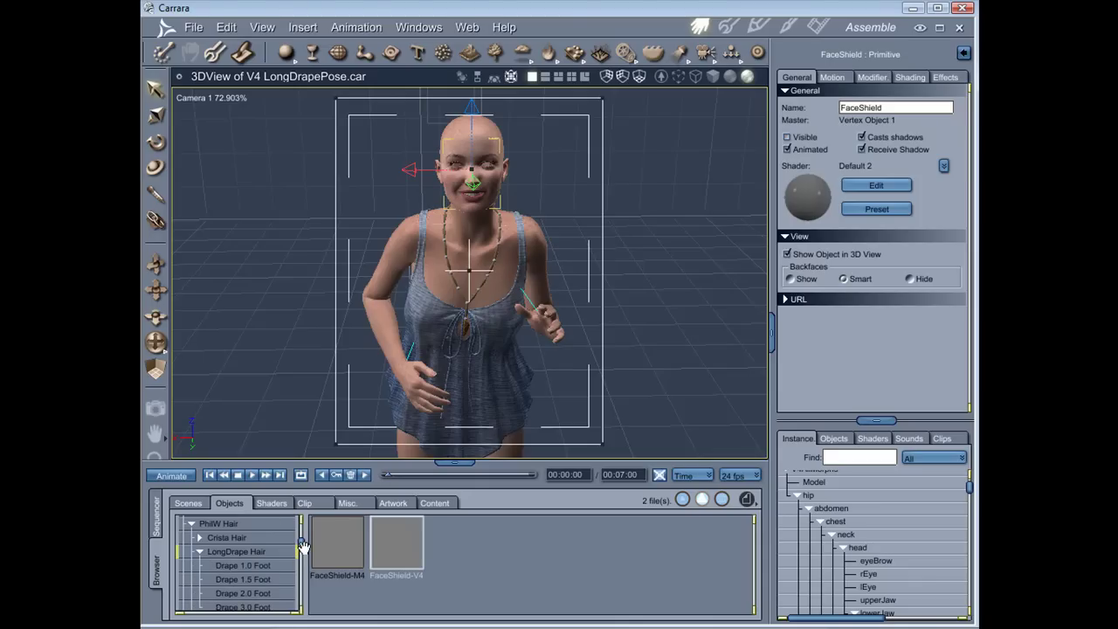
left_click_drag(302, 546, 302, 556)
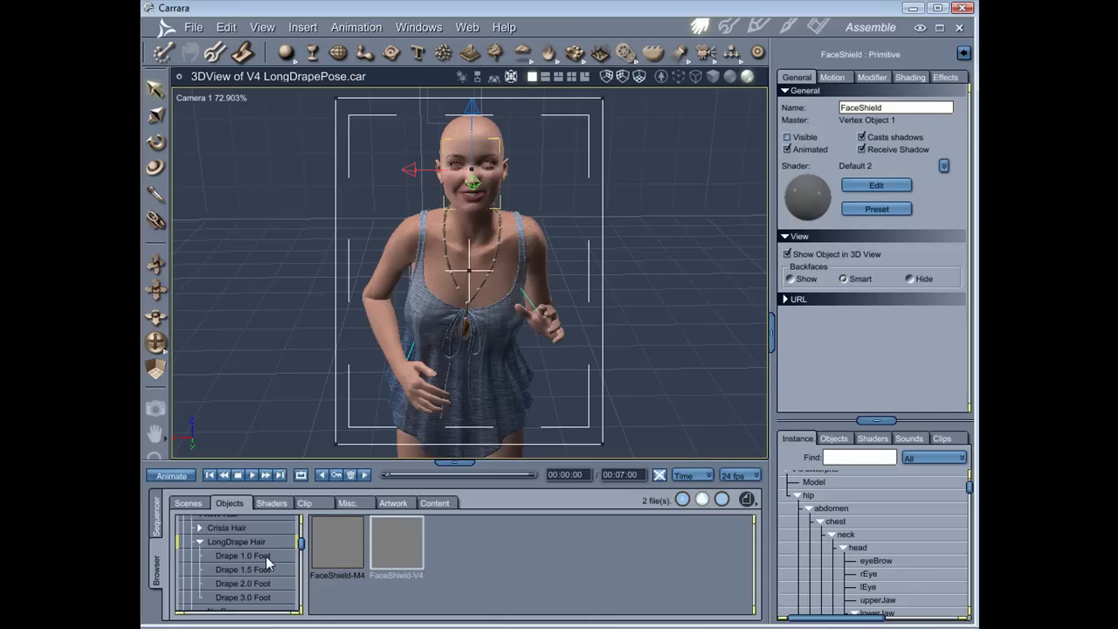
left_click(265, 555)
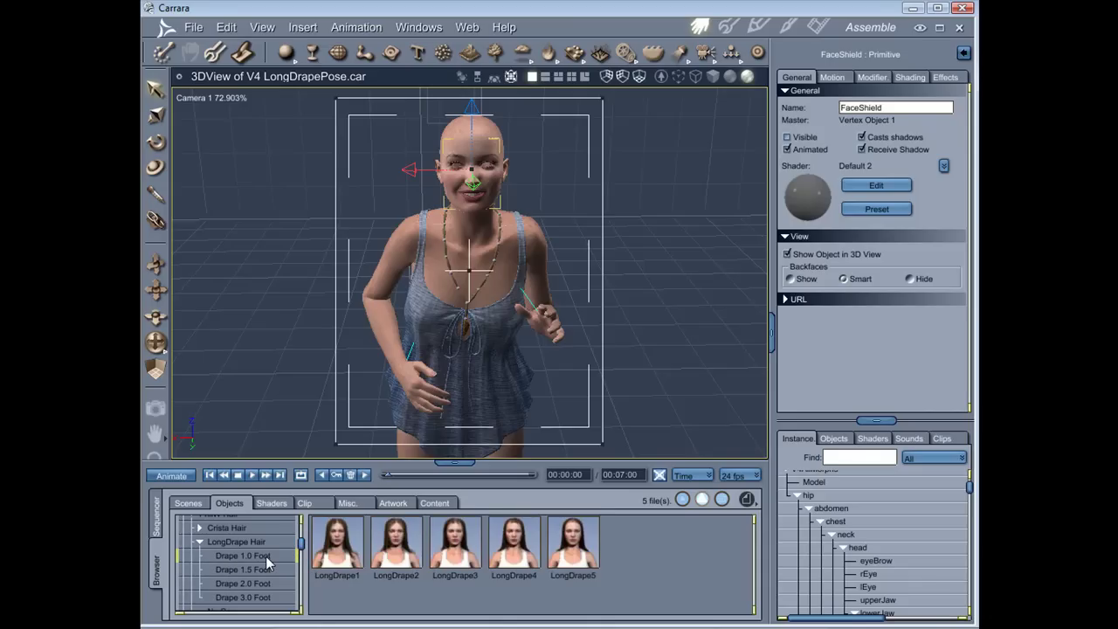
left_click(270, 567)
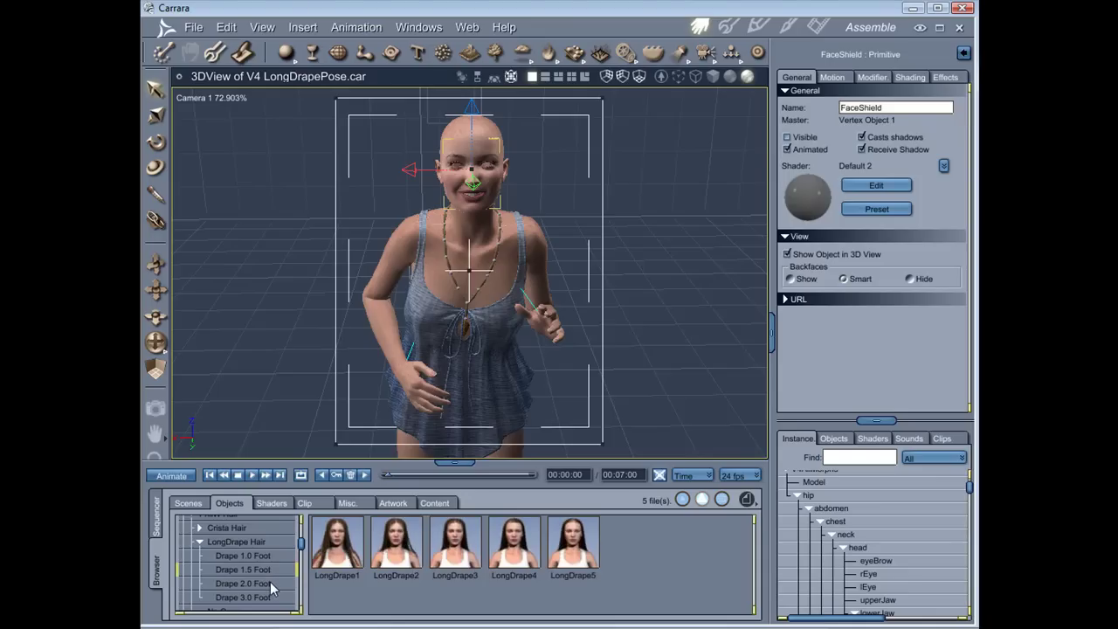
left_click(270, 582)
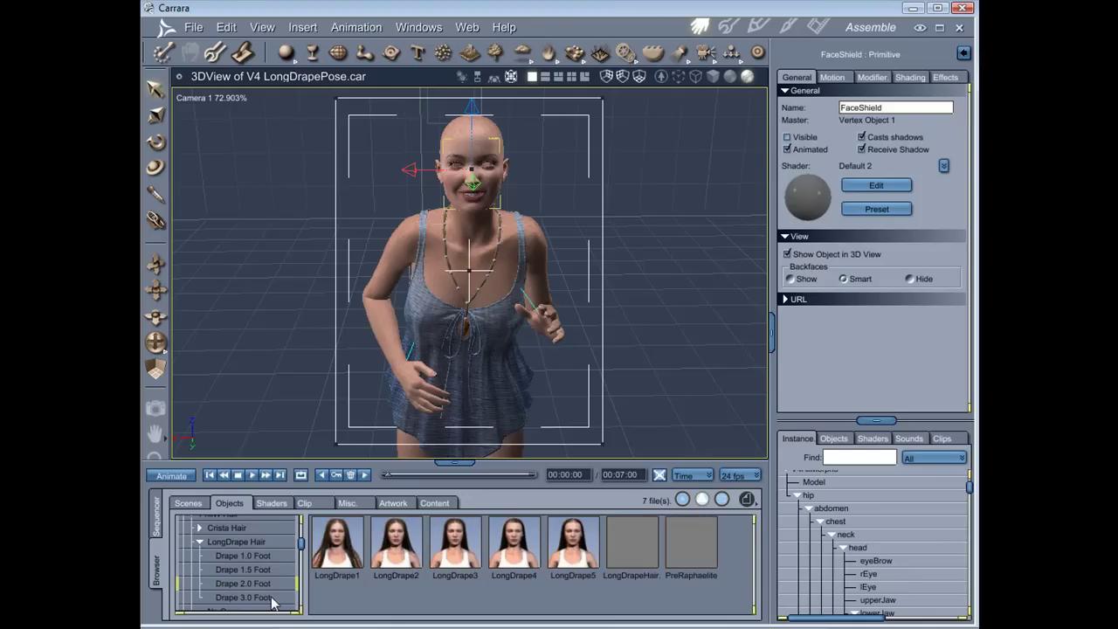
left_click(271, 599)
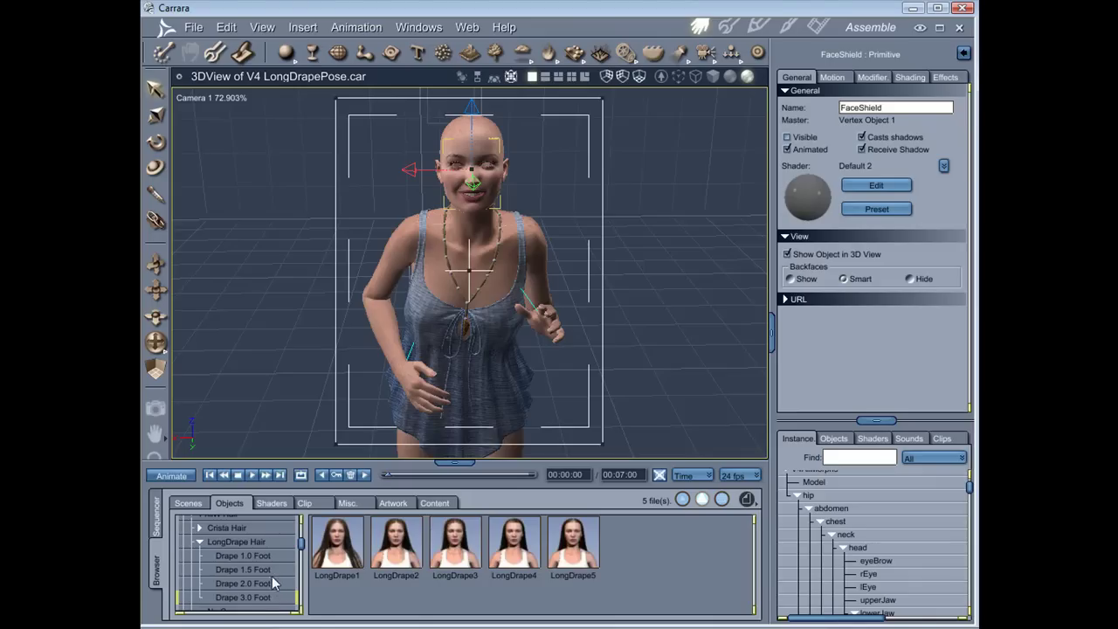
left_click(266, 569)
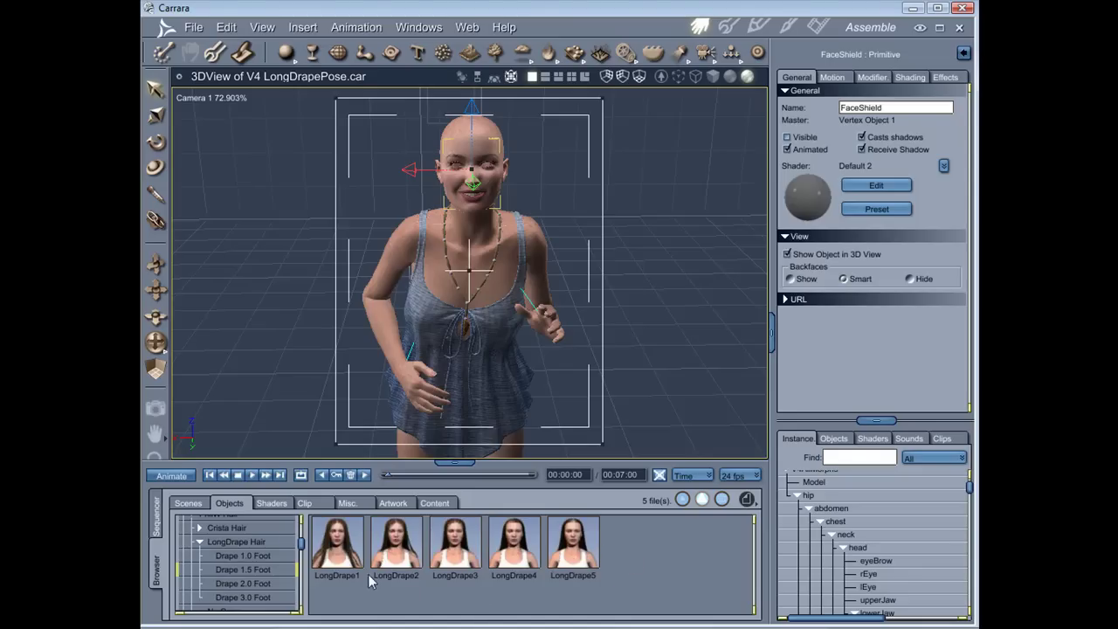
left_click_drag(339, 556, 870, 549)
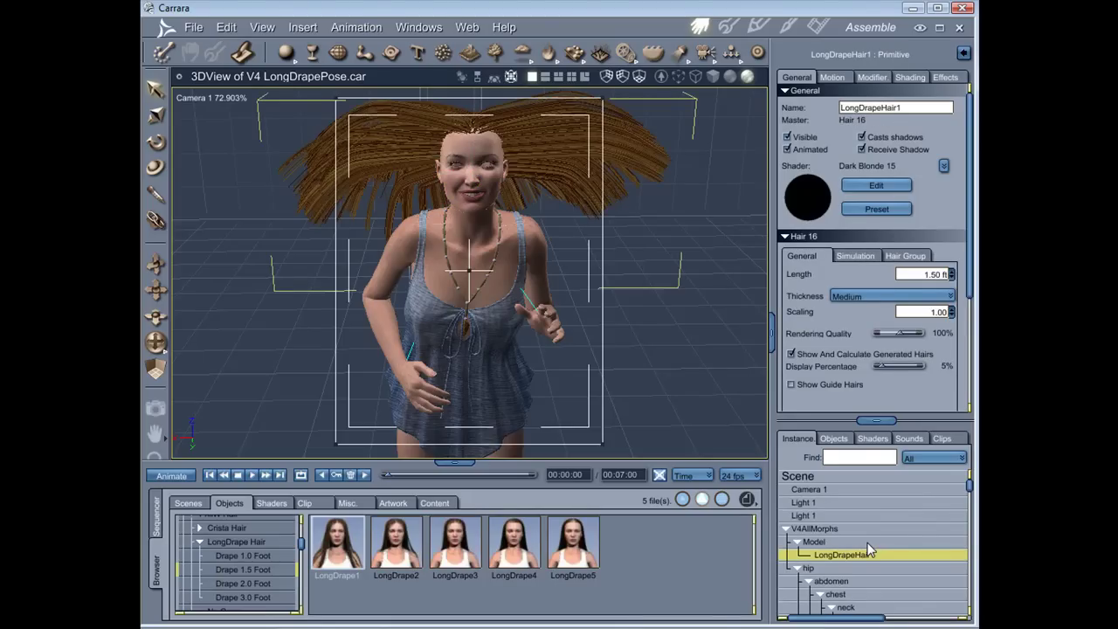
- Open LongDrapeHair1 for editing in the Model room with the figure's head and hair framed from the front
left_click(729, 28)
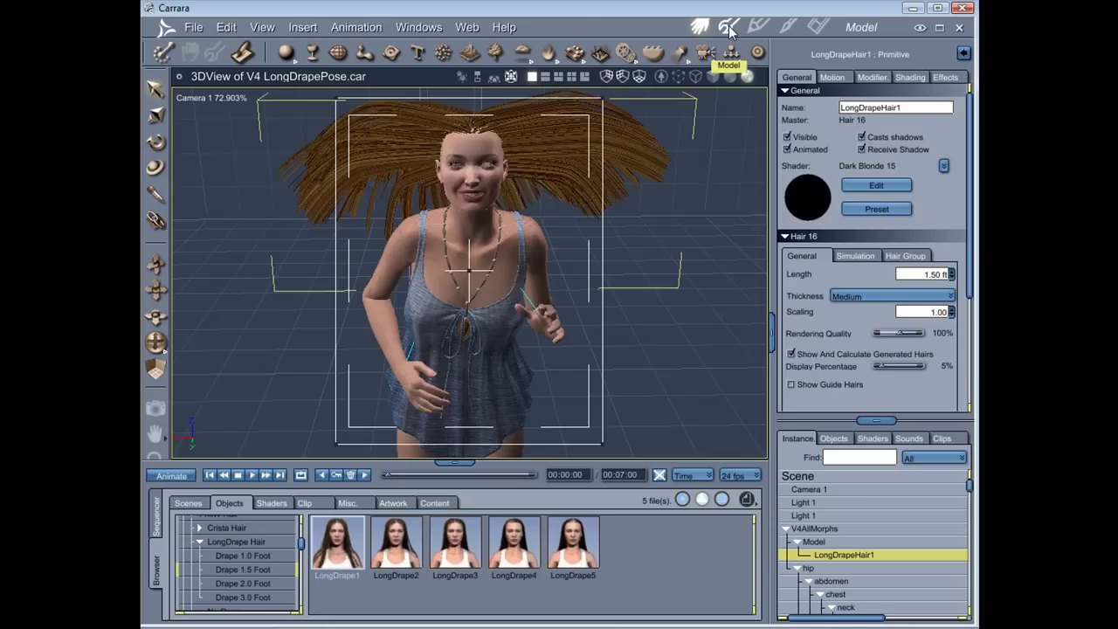
left_click(728, 28)
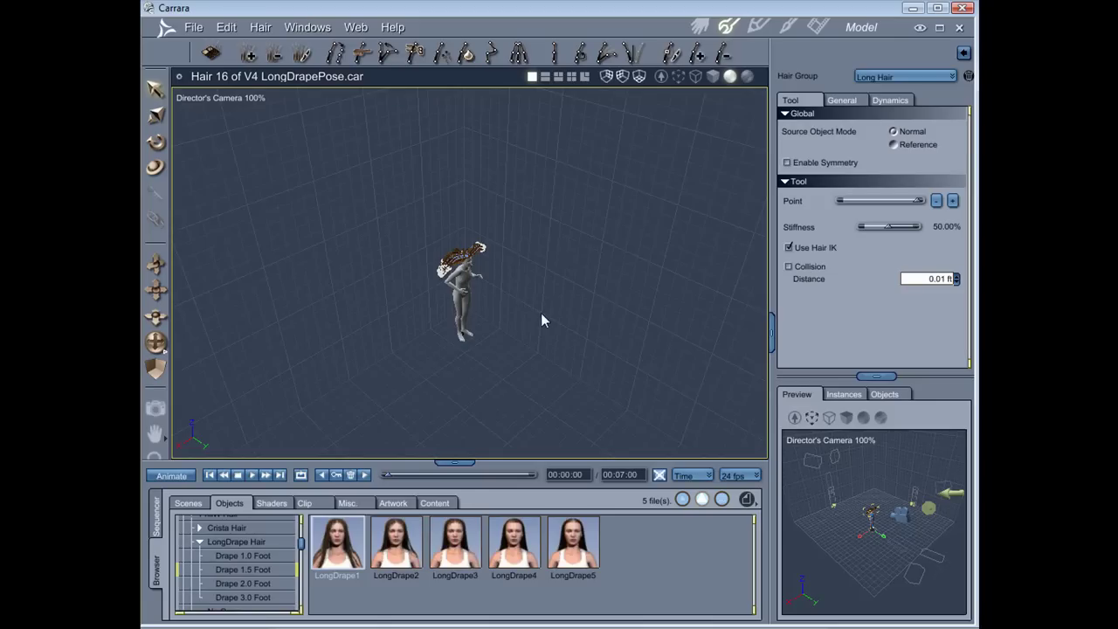
scroll(541, 313, "up", 10)
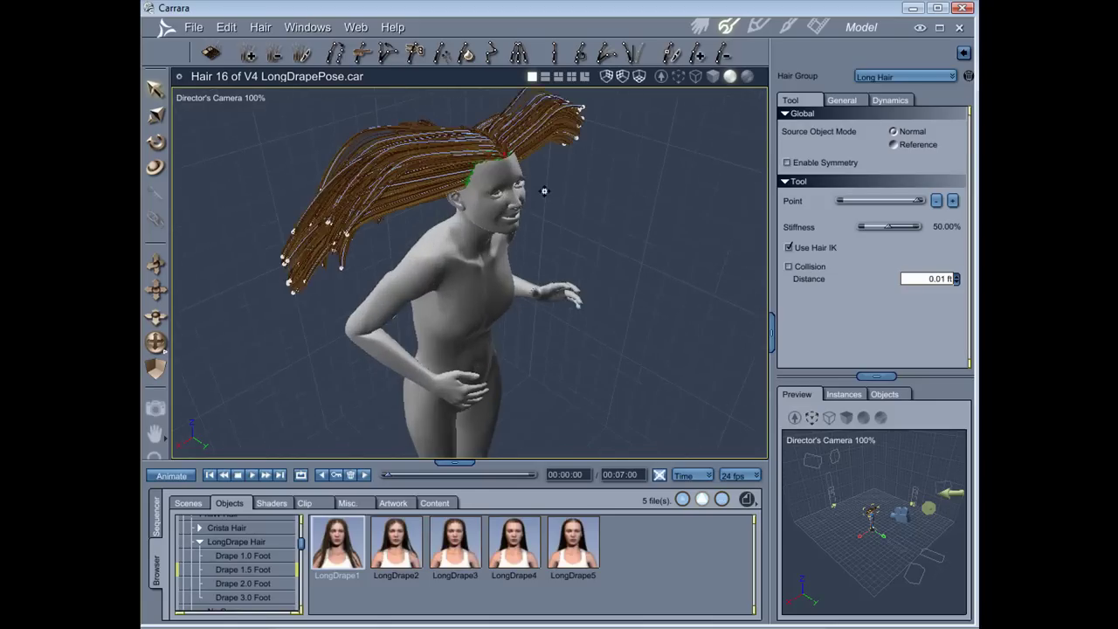
middle_click_drag(572, 270, 504, 240)
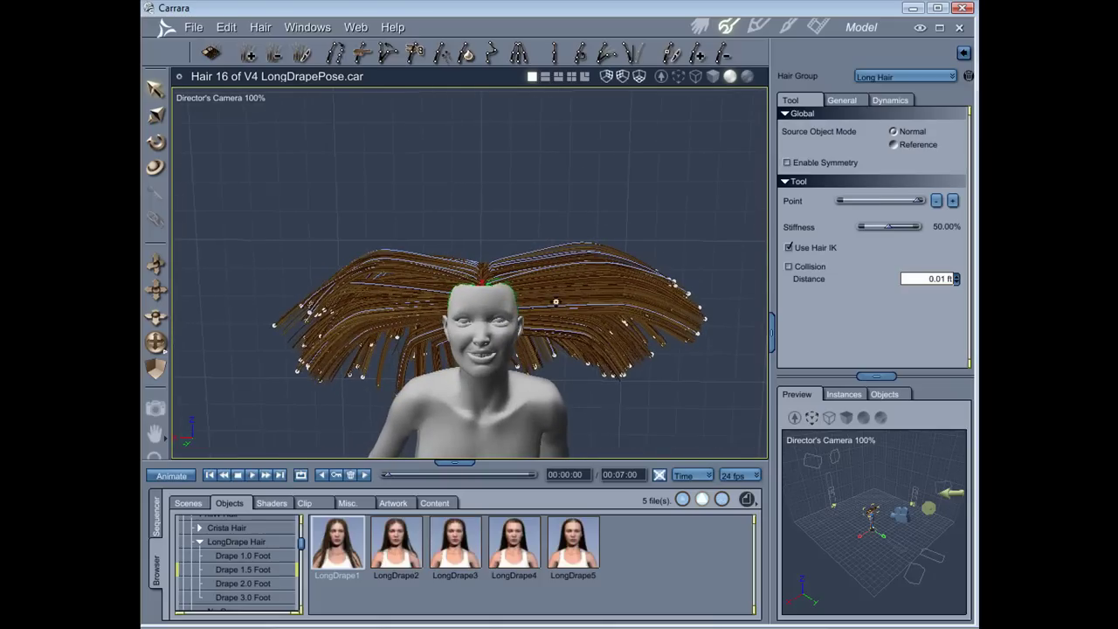
middle_click_drag(557, 281, 552, 237)
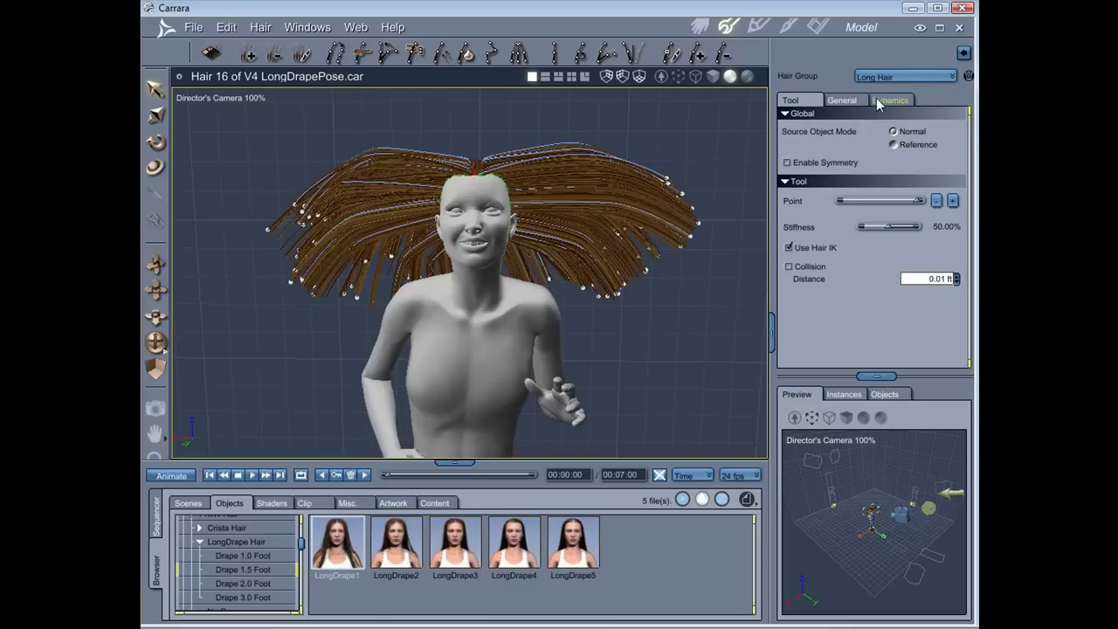
- Inspect the guide hairs of the Scalp Cover hair group and return to the Long Hair group
left_click(906, 78)
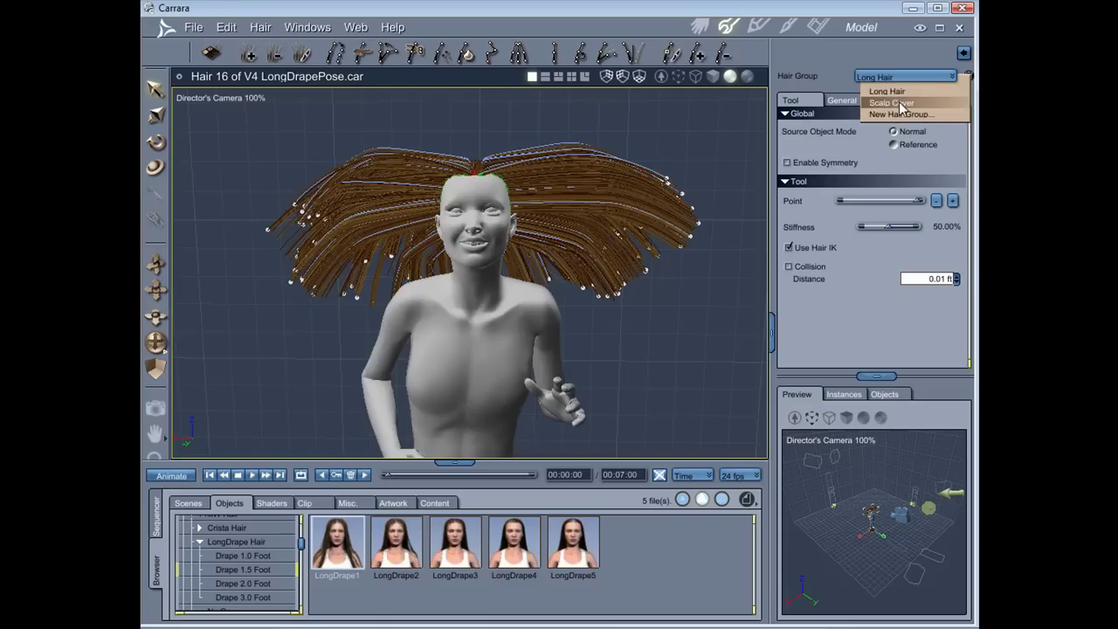
left_click(899, 102)
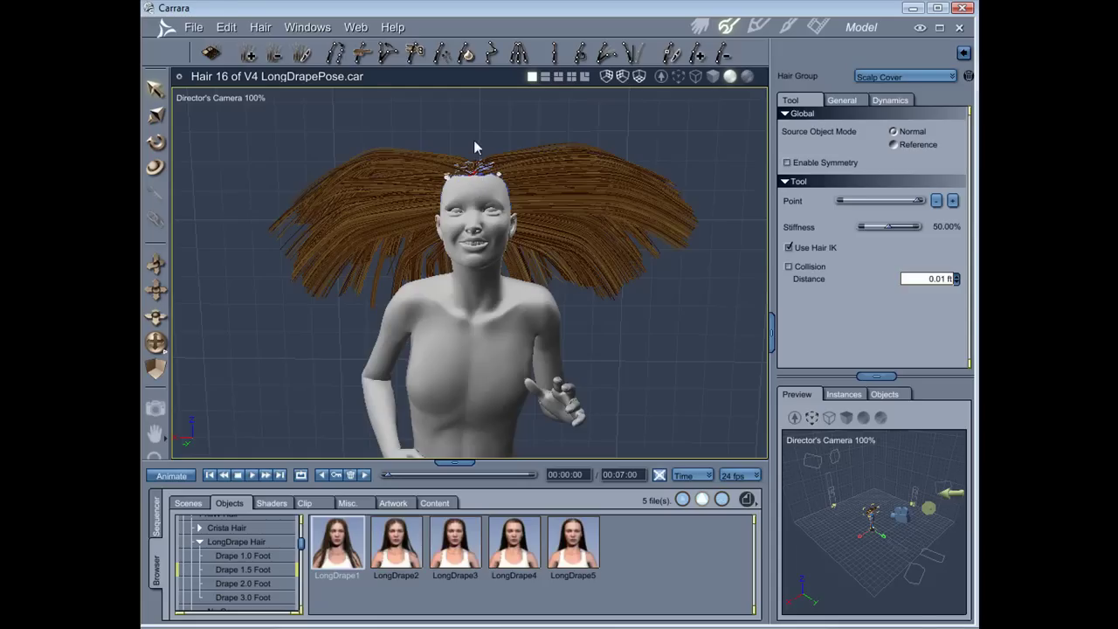
left_click(888, 78)
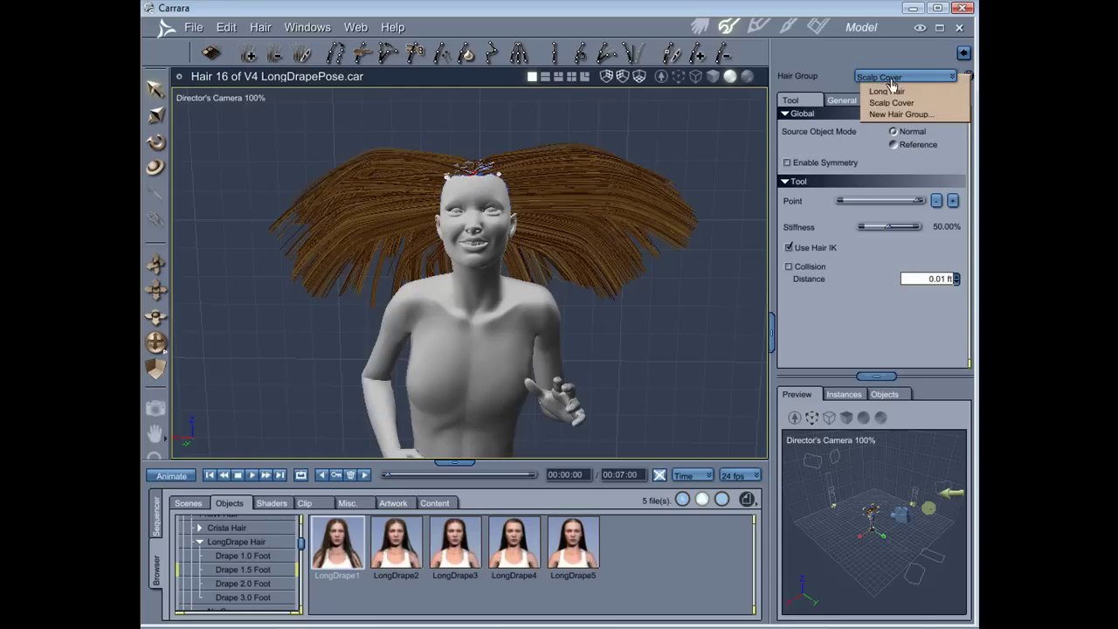
left_click(890, 91)
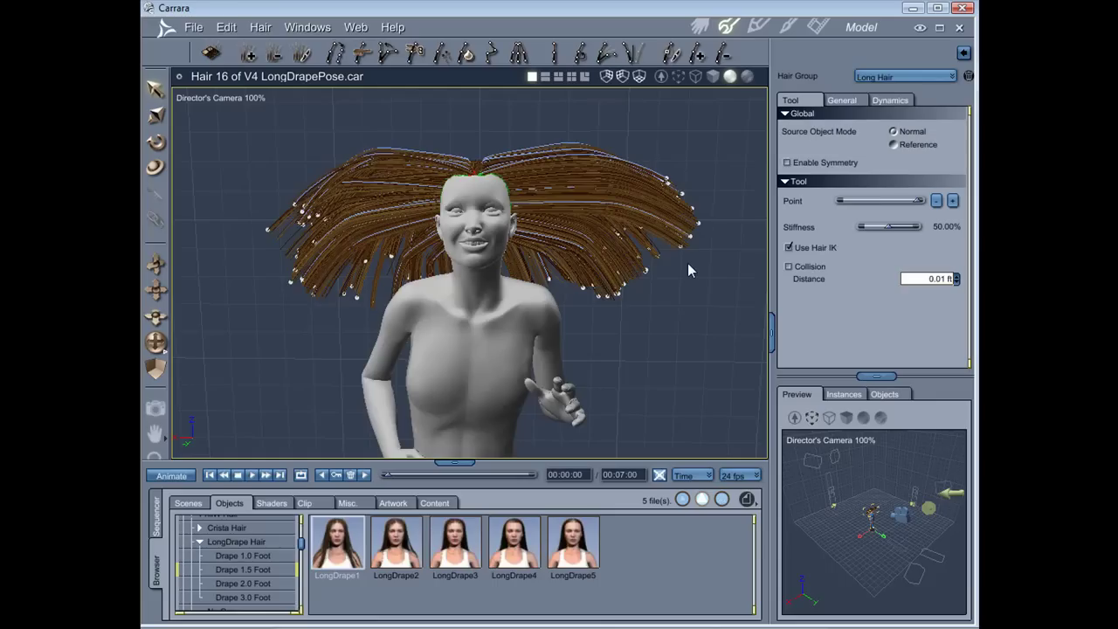
- Run Drape All on the hair from the Long Hair group's dynamics settings
left_click(893, 101)
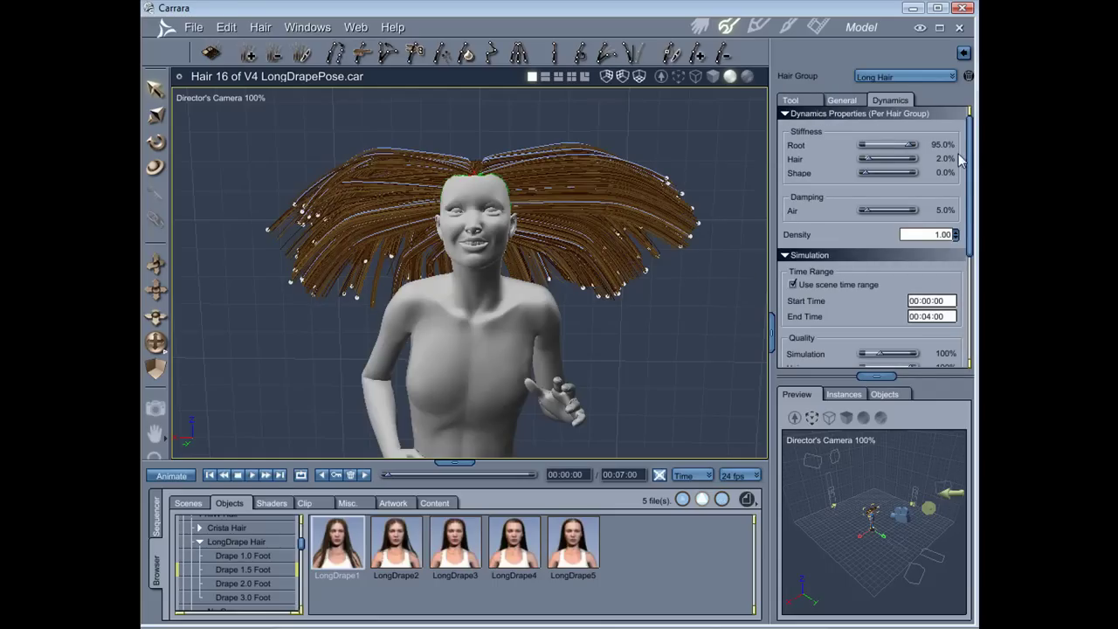
left_click_drag(968, 162, 968, 273)
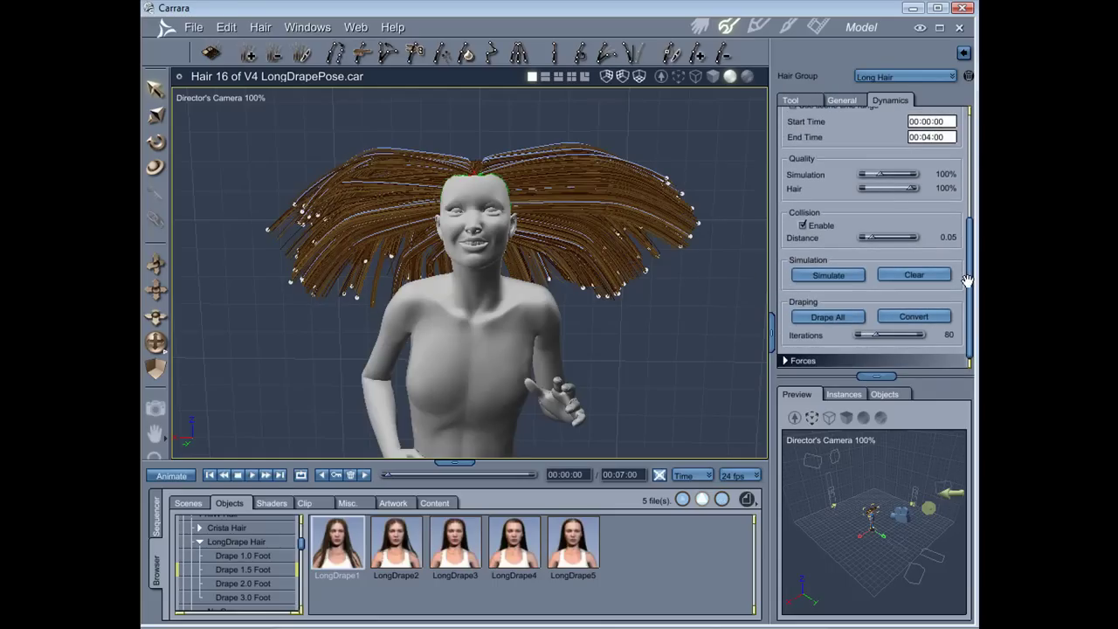
left_click(838, 316)
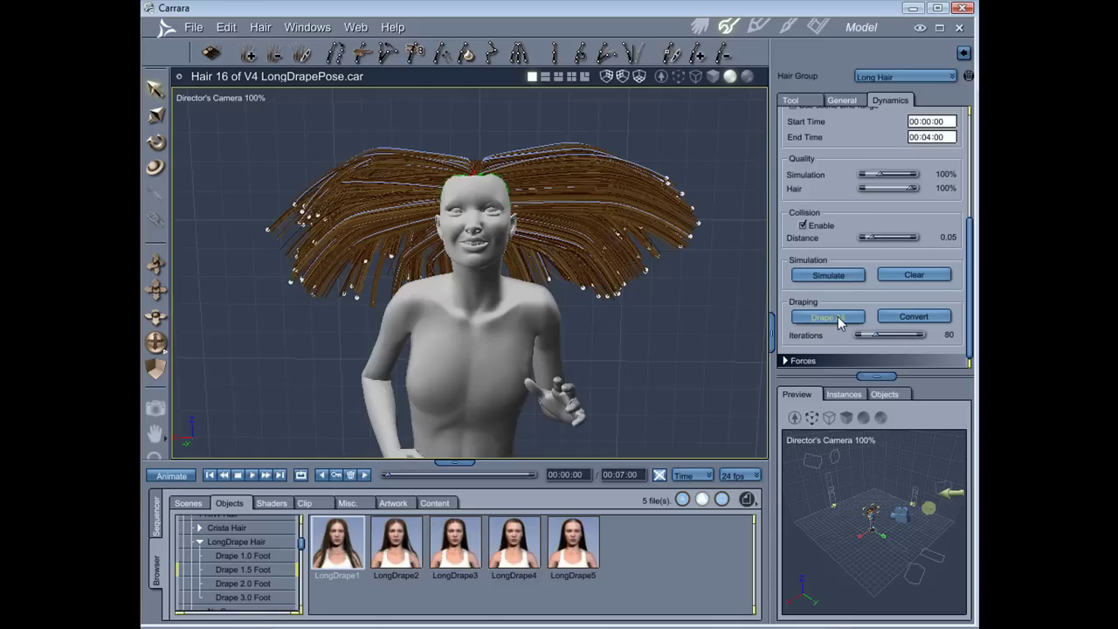